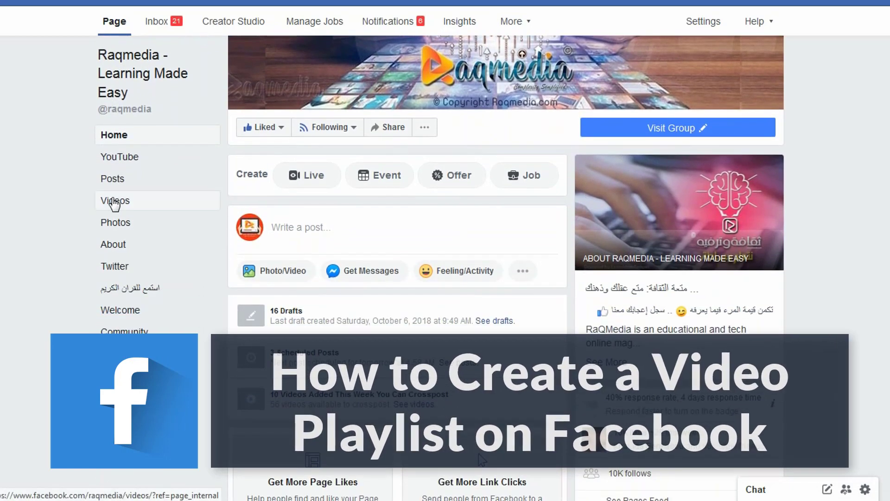
# - Open the page's Videos section, pause the featured video and view the existing playlists
pyautogui.scroll(3, 116, 204)
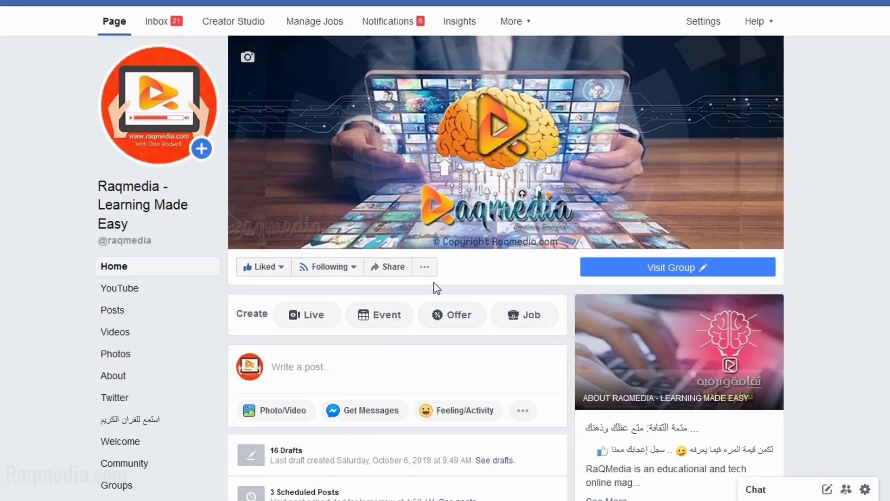
pyautogui.moveTo(219, 148)
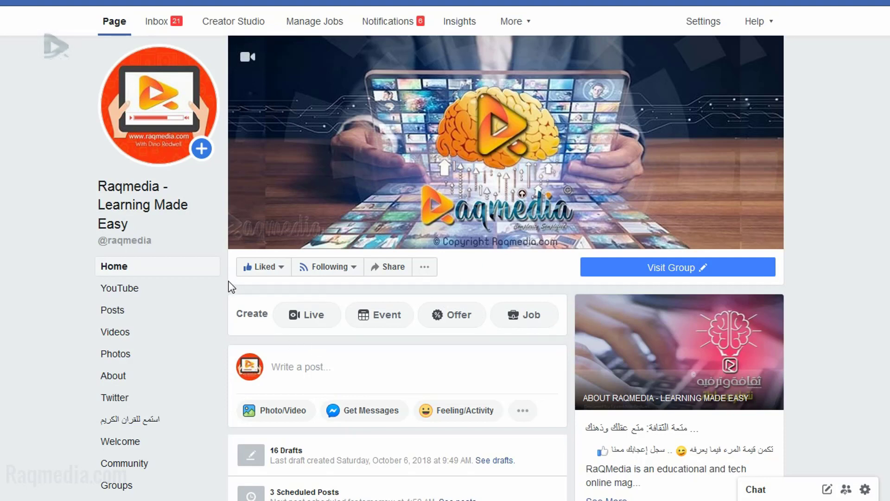
pyautogui.click(160, 338)
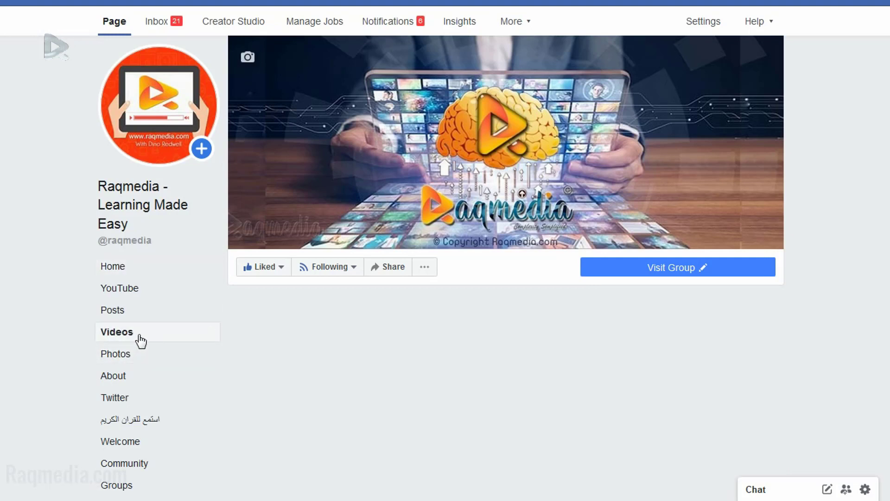
pyautogui.scroll(-3, 813, 367)
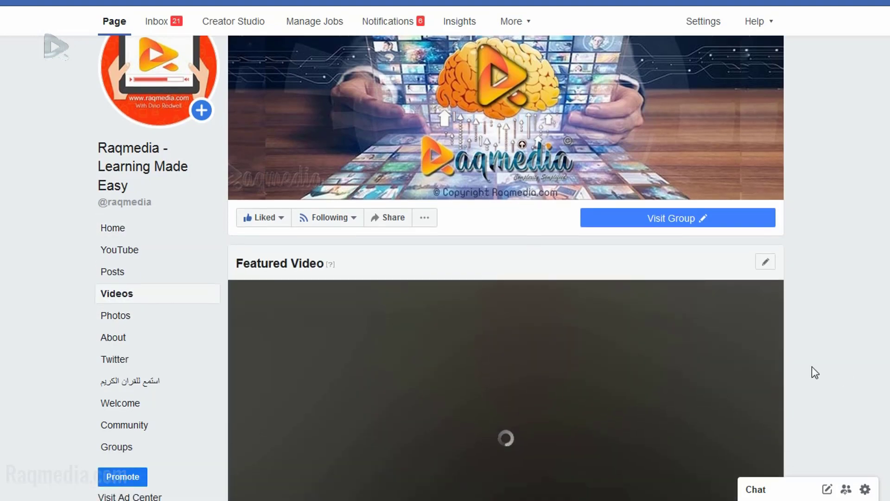
pyautogui.scroll(-5, 812, 366)
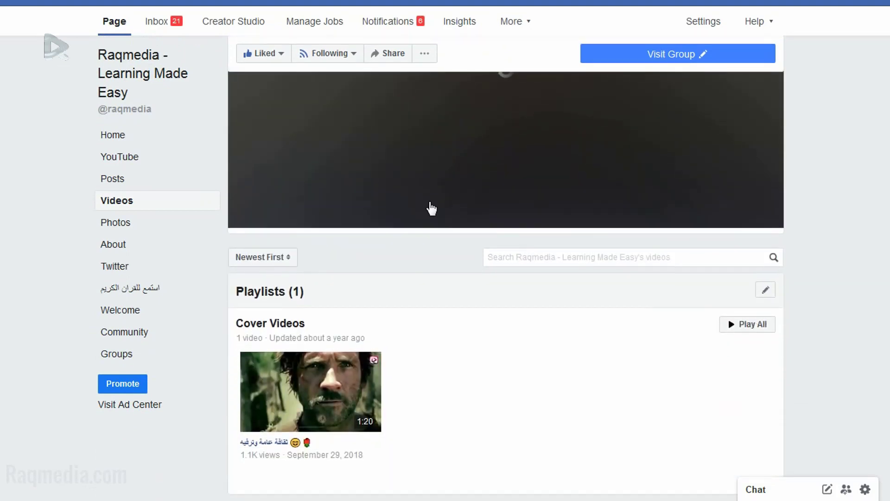
pyautogui.click(241, 212)
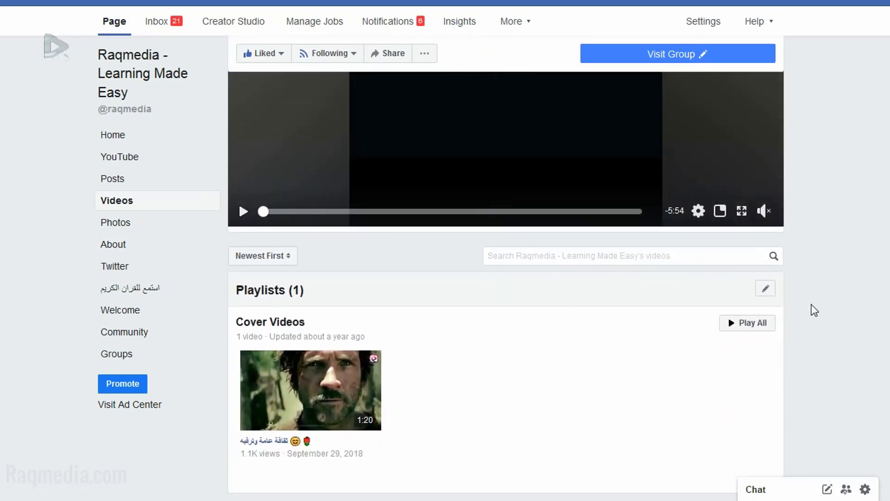
# - Browse the page's uploaded videos, loading more of the list to look further back
pyautogui.scroll(-1, 811, 308)
pyautogui.scroll(-10, 813, 309)
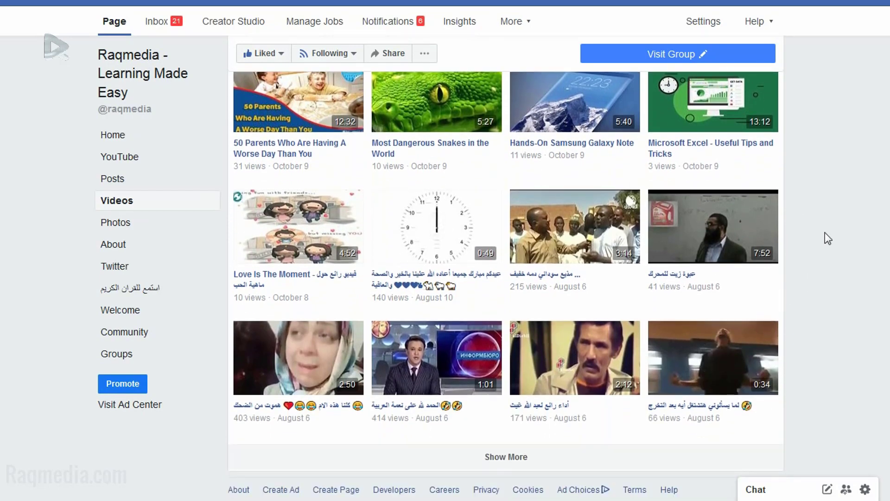
pyautogui.scroll(-2, 826, 237)
pyautogui.click(507, 413)
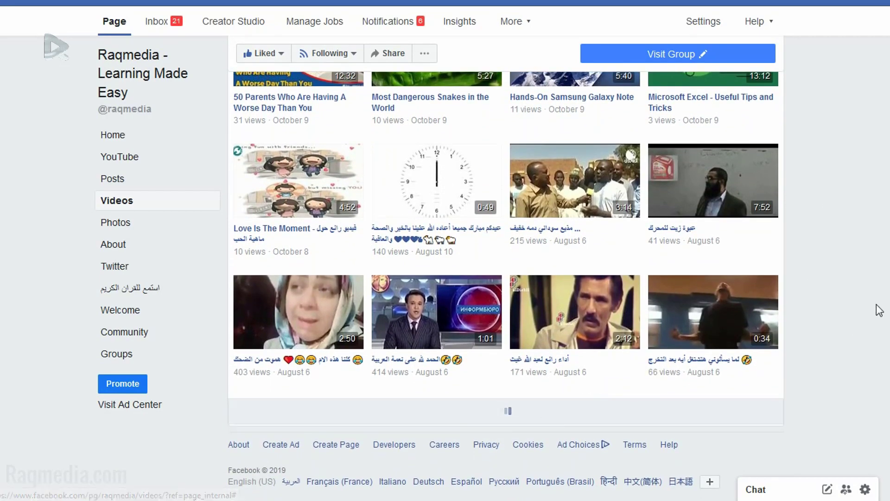
pyautogui.scroll(-5, 858, 315)
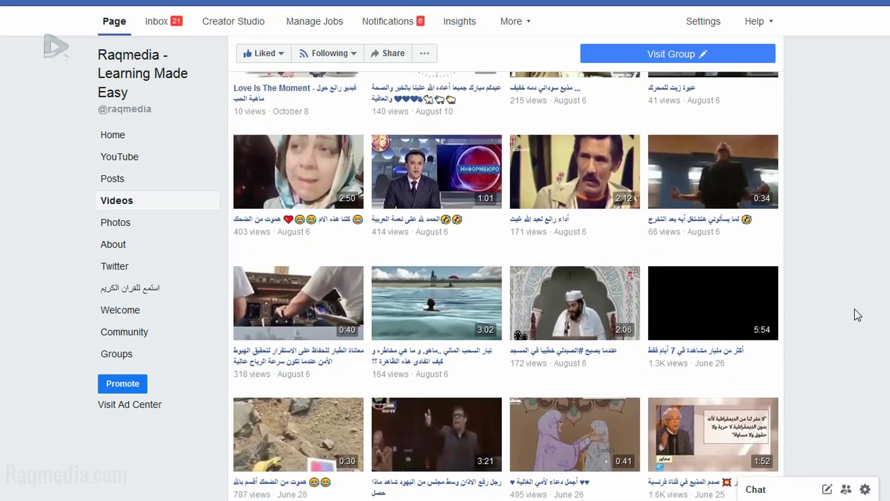
pyautogui.scroll(-2, 855, 308)
pyautogui.scroll(-1, 855, 309)
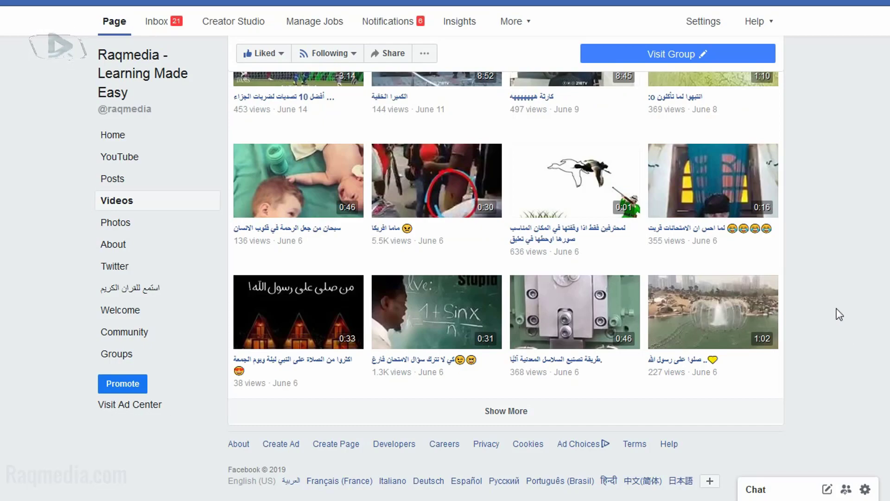
pyautogui.scroll(15, 839, 313)
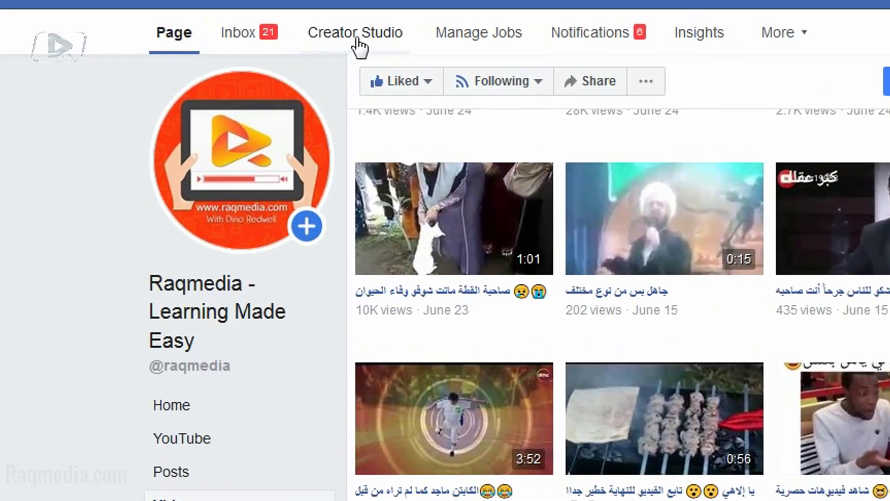
# - Switch to Creator Studio and open the Playlists section of the Content Library
pyautogui.click(216, 25)
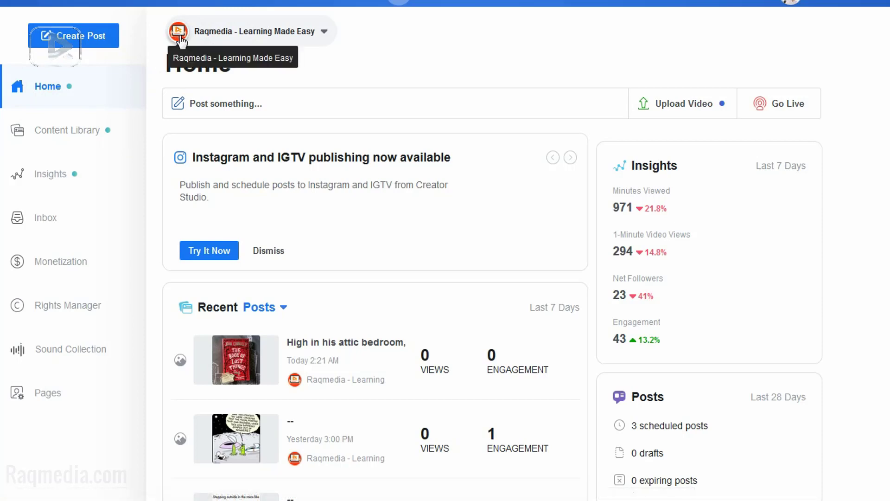
pyautogui.click(62, 131)
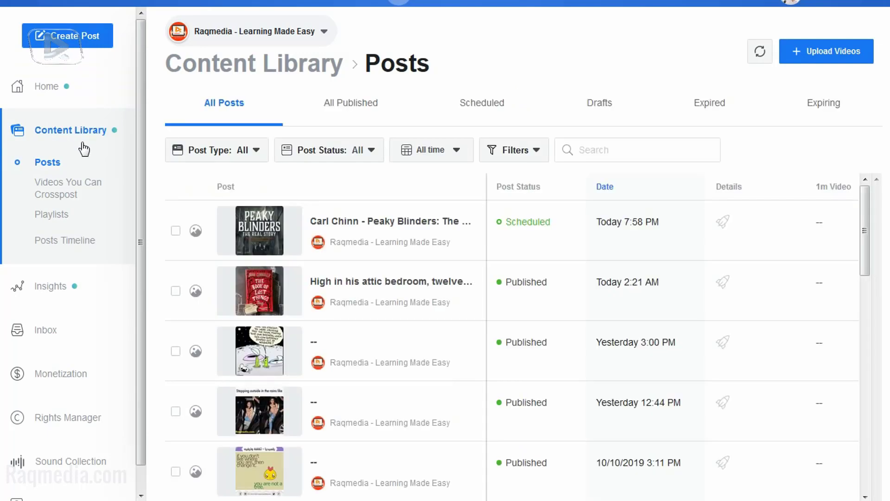
pyautogui.click(69, 221)
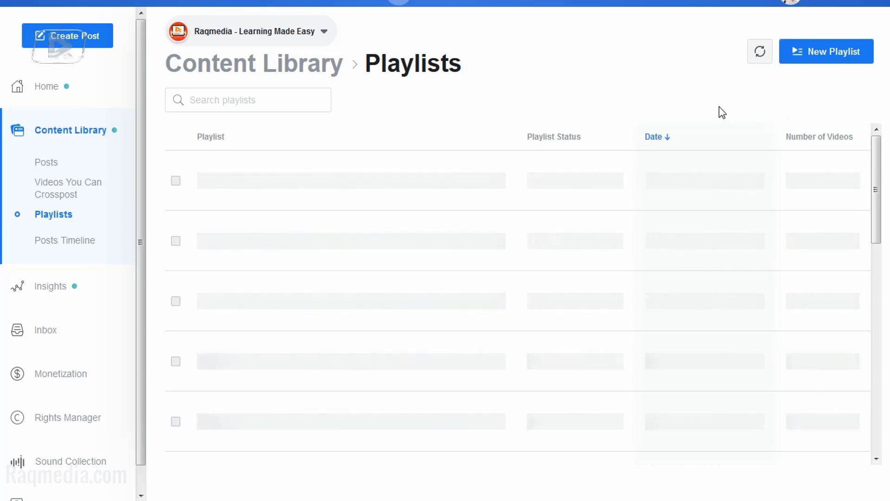
pyautogui.click(756, 53)
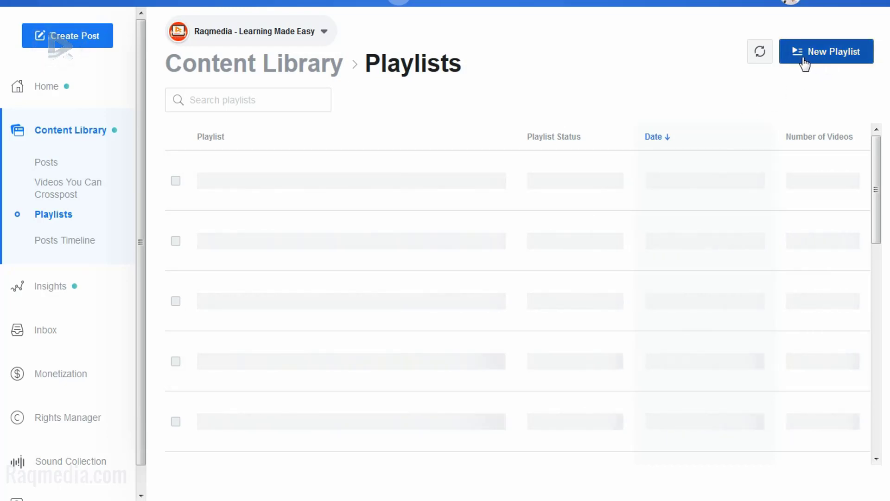
# - Start a new playlist for the Raqmedia - Learning Made Easy page, titled "Amazing People" and described as "Funny videos and gags"
pyautogui.click(839, 56)
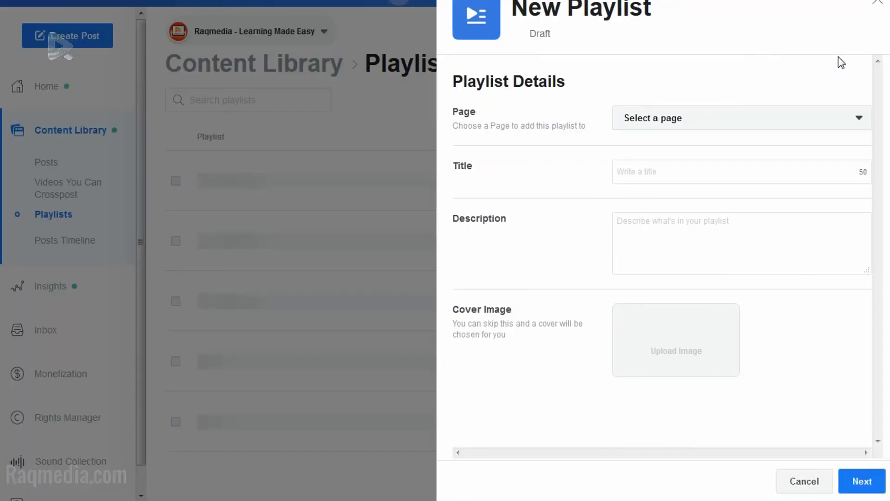
pyautogui.click(750, 121)
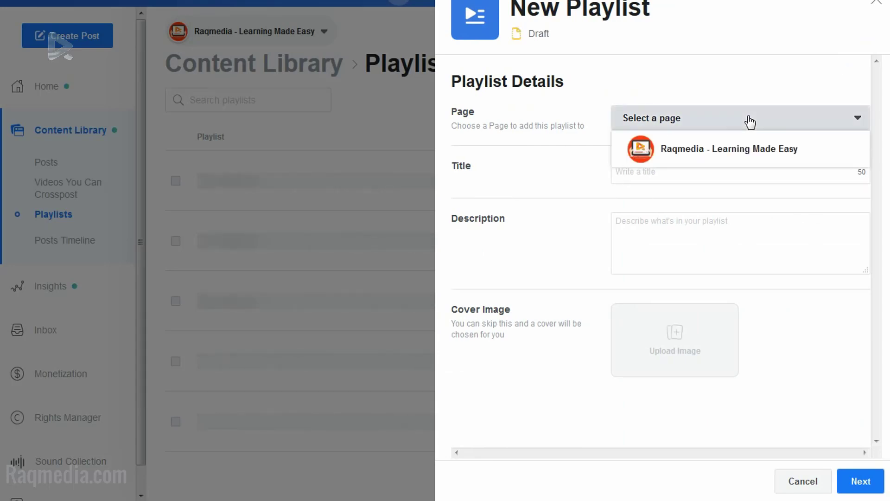
pyautogui.click(730, 151)
pyautogui.click(657, 175)
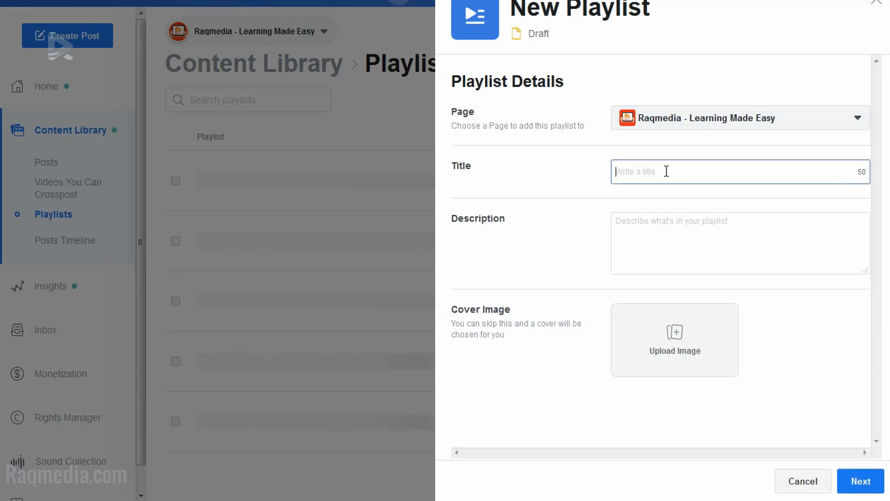
pyautogui.write('Amazing People')
pyautogui.click(664, 221)
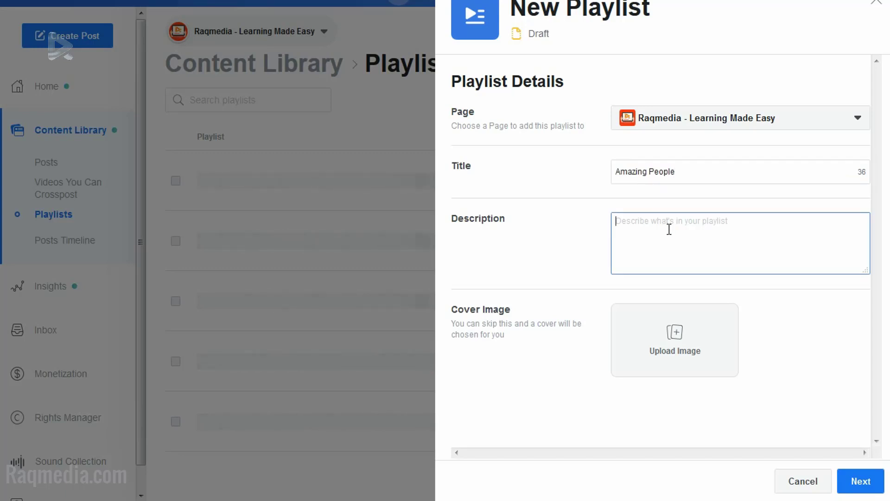
pyautogui.write('Funny videos and gags')
pyautogui.hotkey('shift', 'Tab')
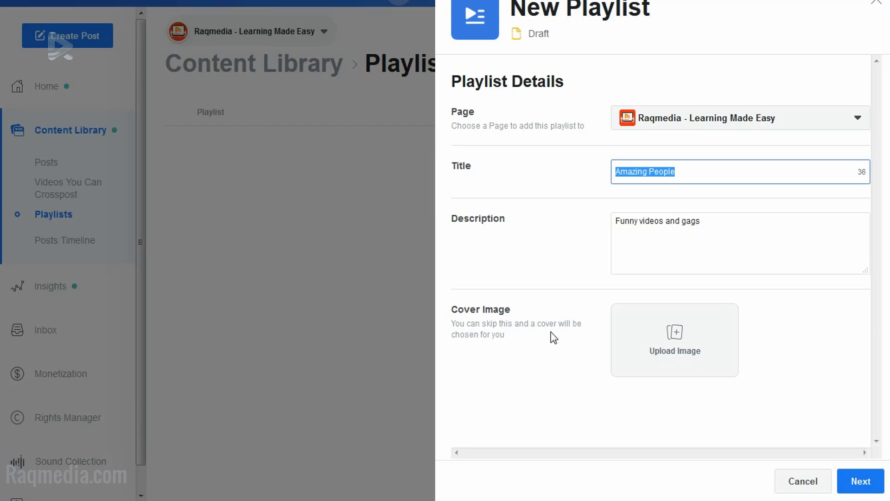
# - Upload hqdefault.jpg from the Desktop as the playlist's cover image and continue to the video selection stage
pyautogui.click(678, 337)
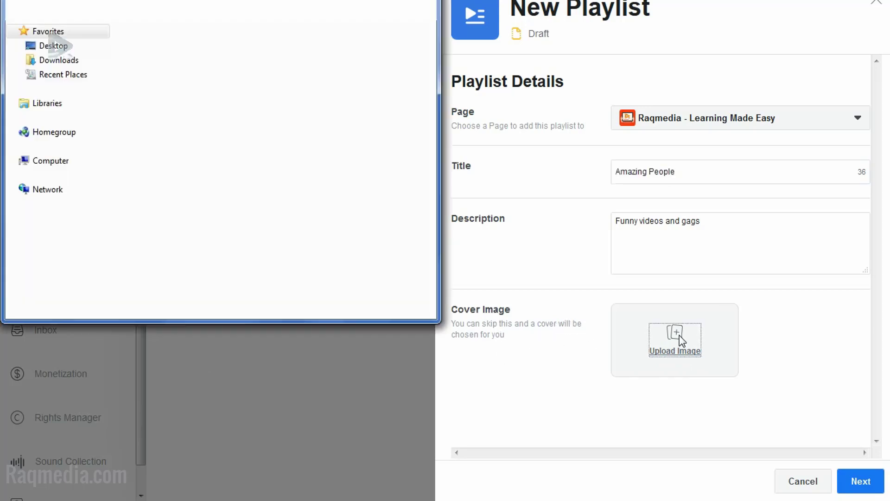
pyautogui.click(110, 158)
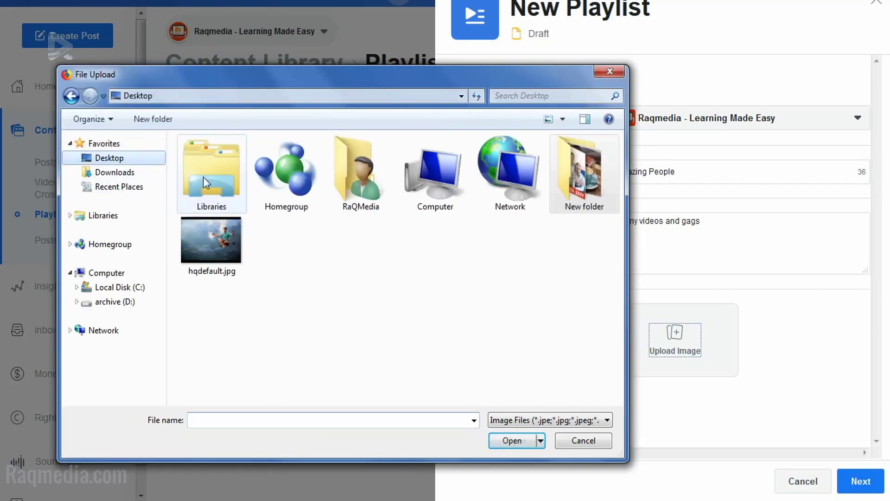
pyautogui.doubleClick(224, 246)
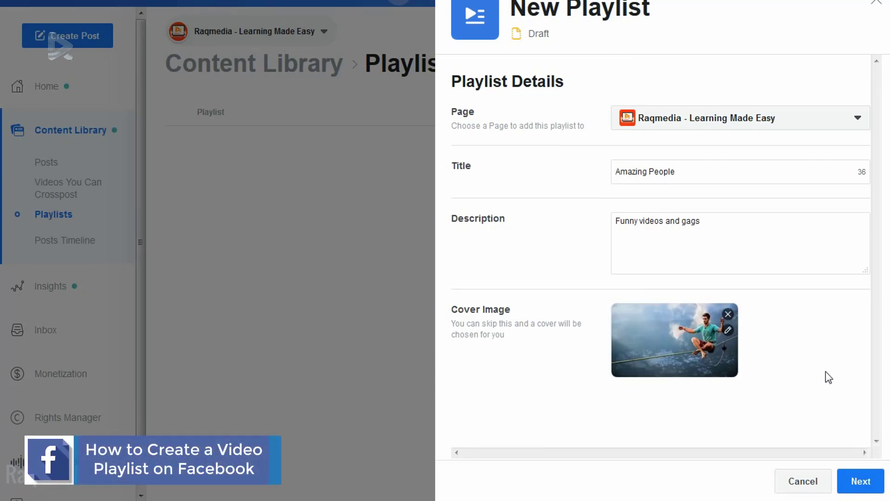
pyautogui.click(859, 486)
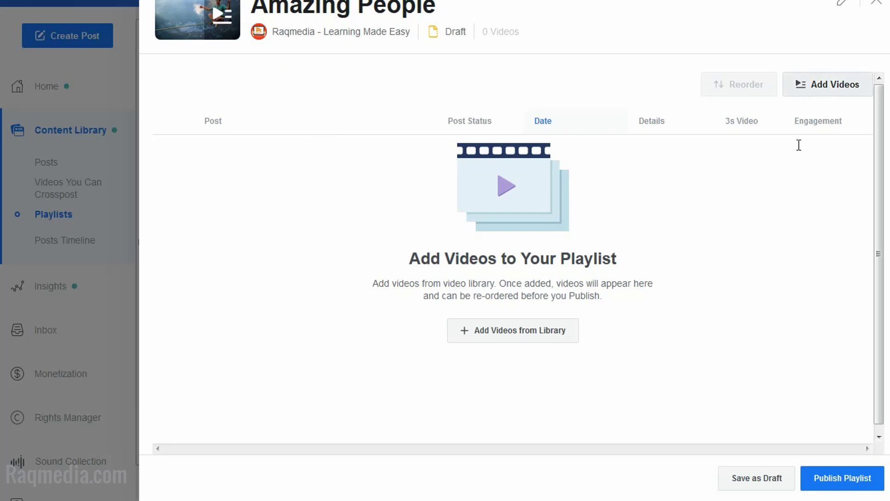
# - Add nine videos from the library to the playlist, including the 0:46 video dated 06/06/2019
pyautogui.click(814, 87)
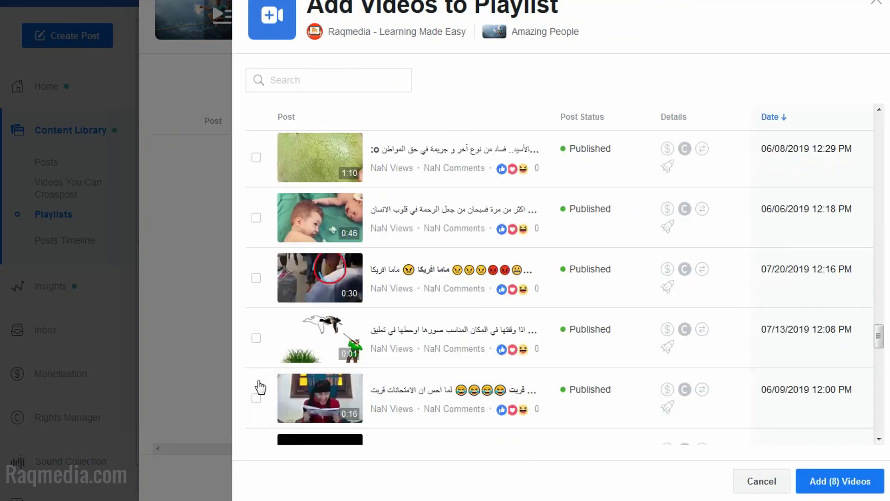
pyautogui.scroll(-1, 264, 334)
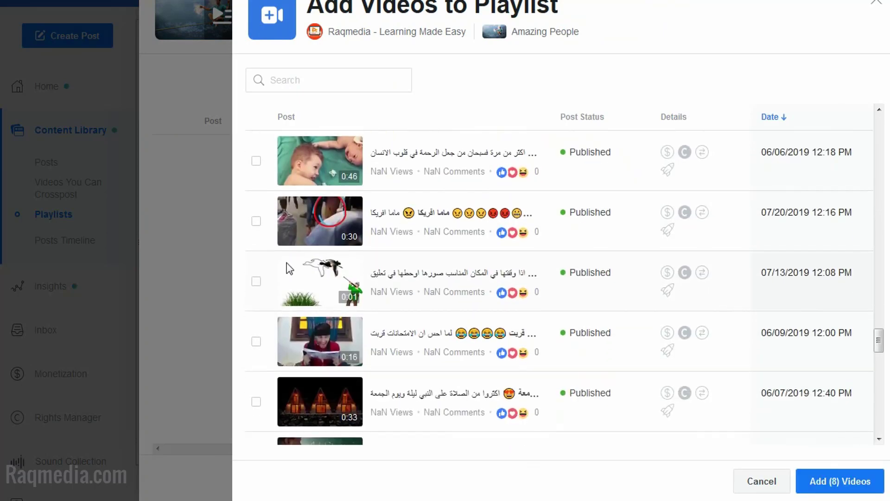
pyautogui.click(256, 160)
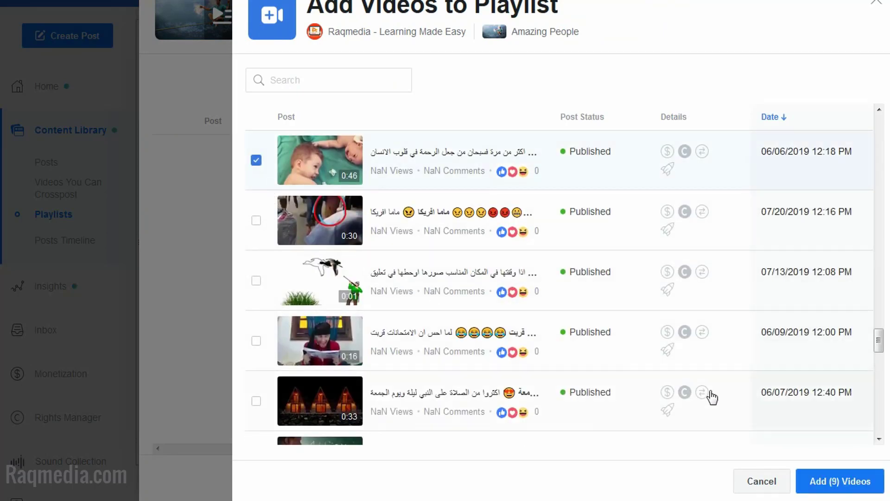
pyautogui.click(848, 485)
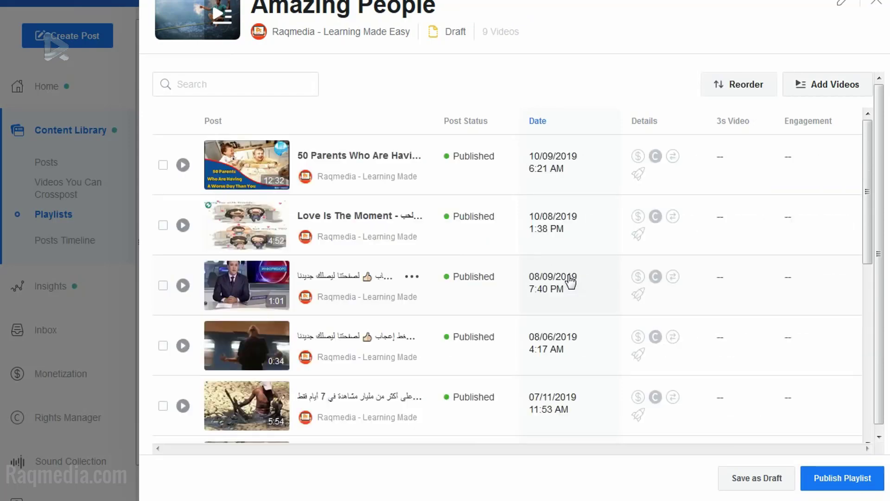
# - Open the playlist's display order for editing and move the Jun 14 video to third place
pyautogui.scroll(-3, 391, 279)
pyautogui.scroll(-5, 399, 283)
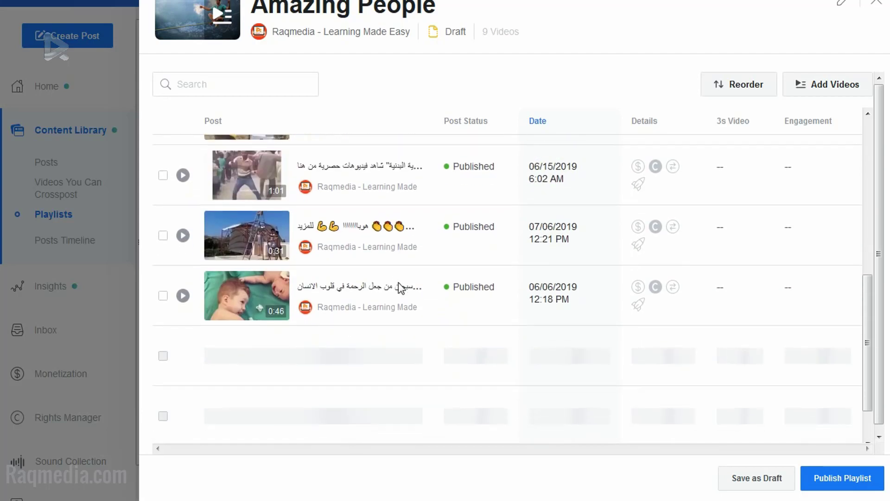
pyautogui.scroll(8, 399, 282)
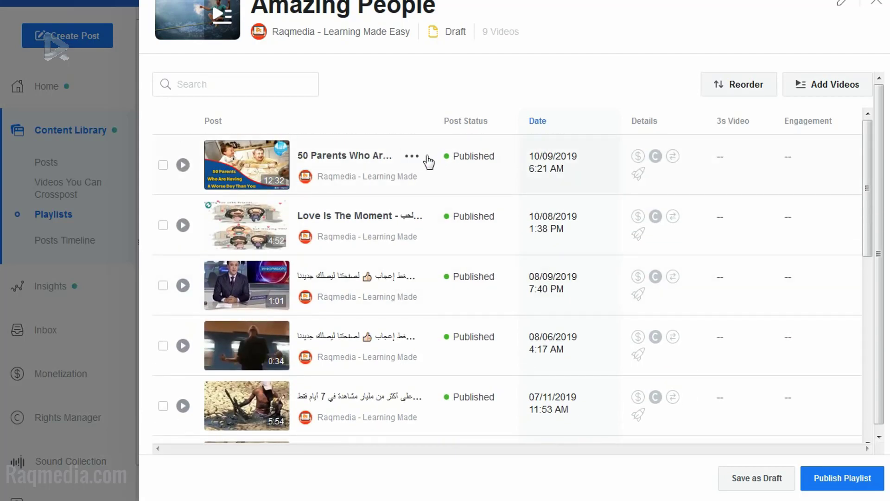
pyautogui.moveTo(590, 188); pyautogui.dragTo(596, 320)
pyautogui.click(640, 177)
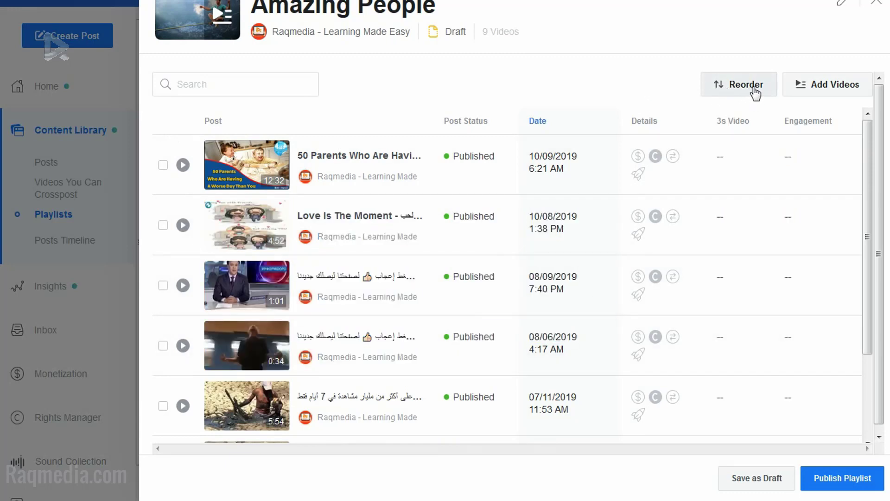
pyautogui.click(749, 93)
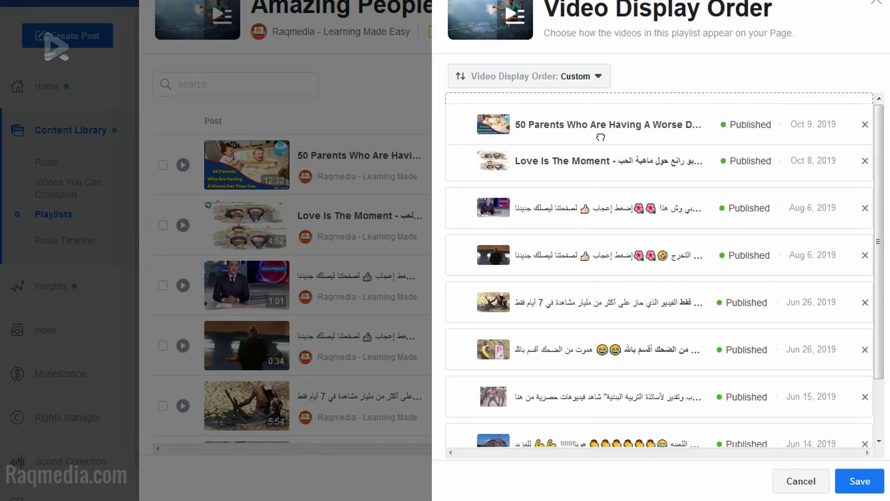
pyautogui.moveTo(600, 133)
pyautogui.mouseDown()
pyautogui.moveTo(598, 184)
pyautogui.moveTo(598, 119)
pyautogui.mouseUp()
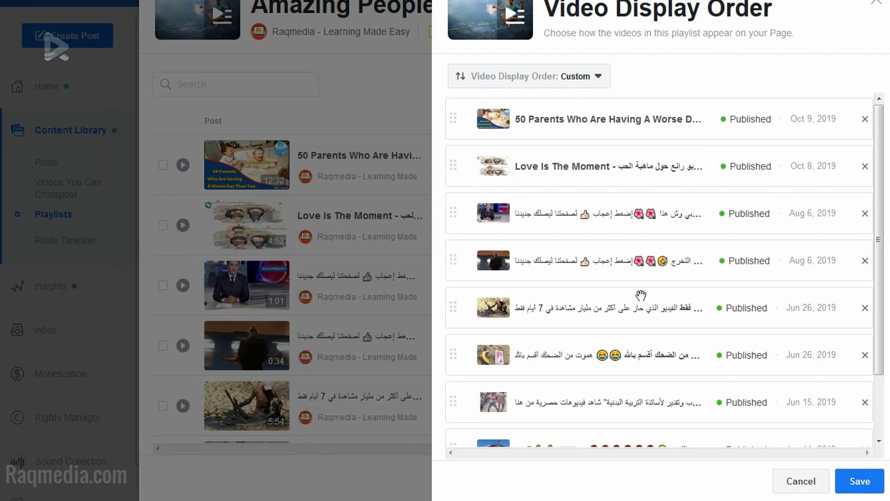
pyautogui.scroll(-2, 578, 429)
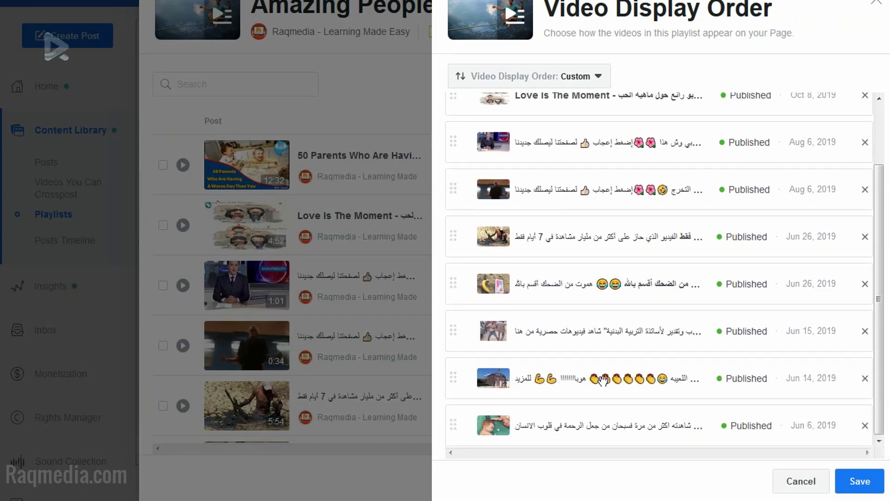
pyautogui.moveTo(604, 380); pyautogui.dragTo(565, 213)
# - Move the Aug 6 video with the dark silhouette to second place and the first Jun 26 video above the Aug 6 newsreader video
pyautogui.scroll(1, 631, 158)
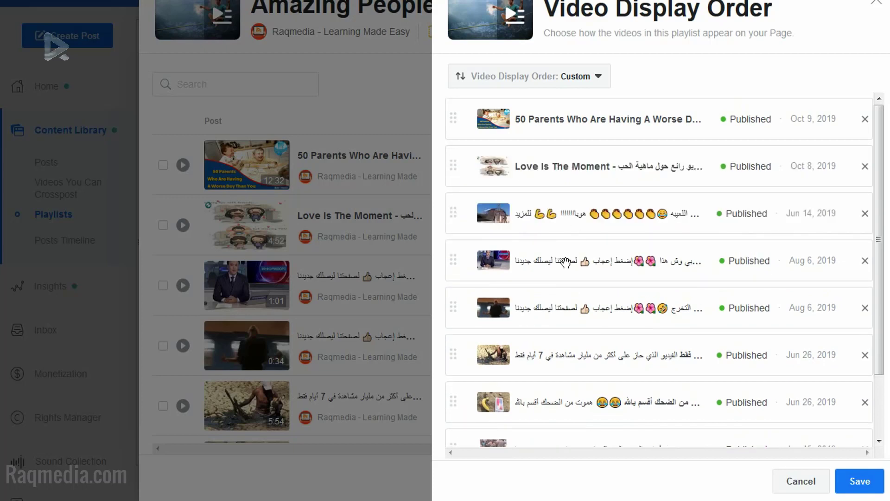
pyautogui.moveTo(576, 178); pyautogui.dragTo(574, 153)
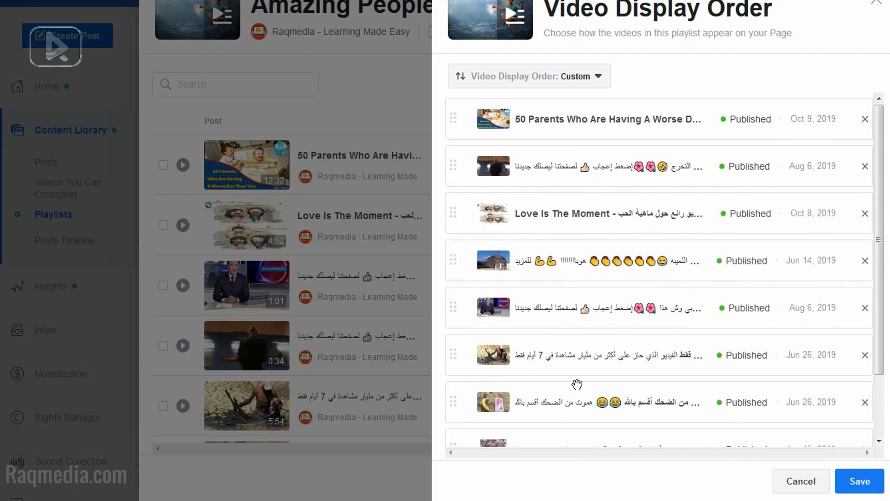
pyautogui.moveTo(581, 360); pyautogui.dragTo(570, 341)
# - Move the Jun 15 video to third place and save the custom video display order
pyautogui.scroll(-2, 566, 338)
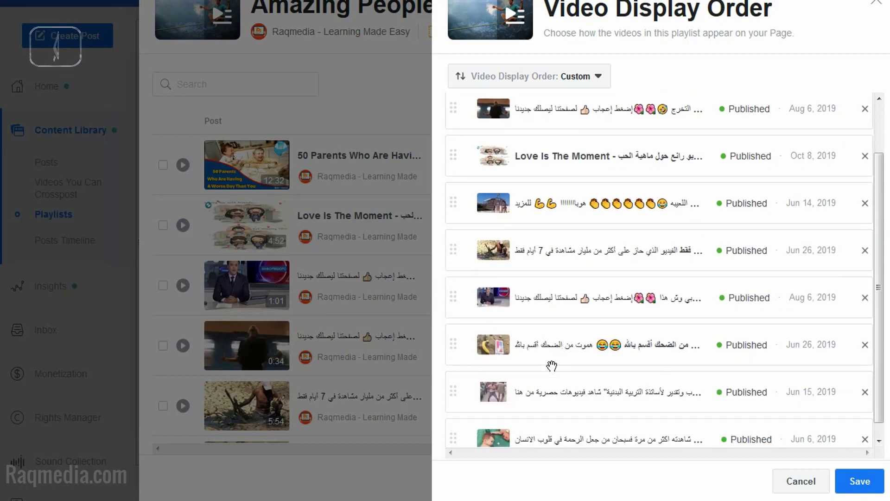
pyautogui.moveTo(582, 398); pyautogui.dragTo(569, 163)
pyautogui.scroll(2, 771, 175)
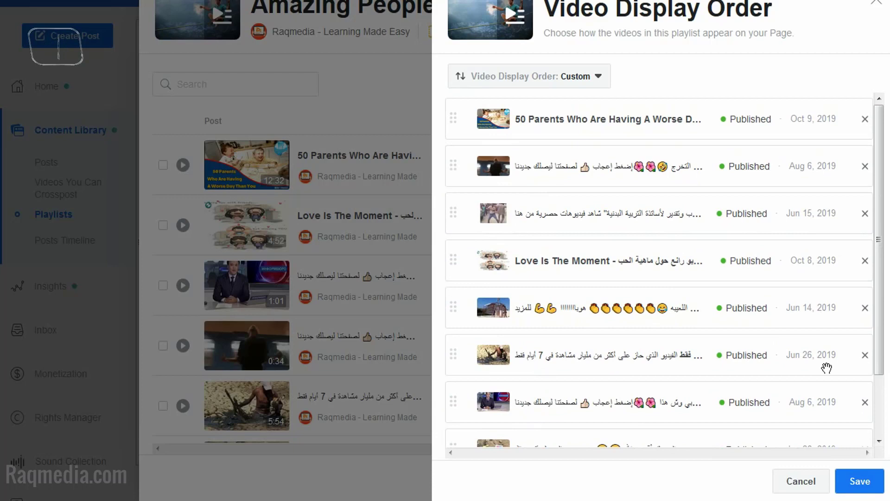
pyautogui.click(859, 486)
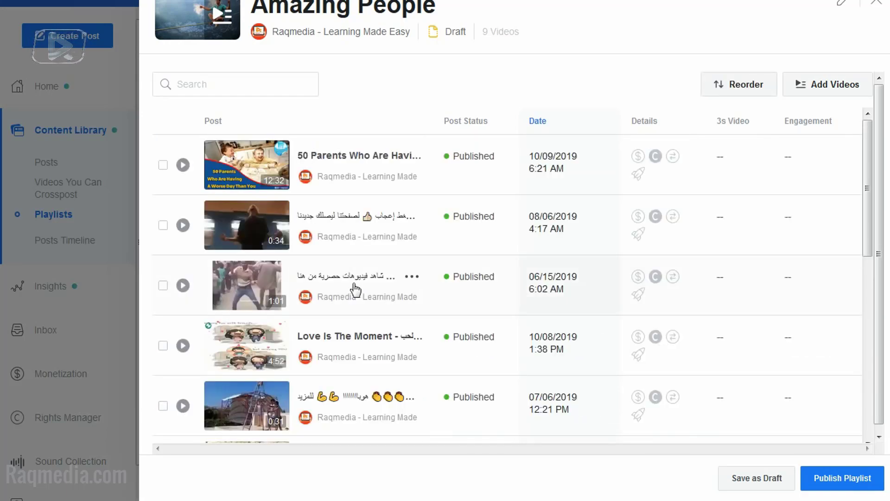
# - Look through the reordered video list and publish the Amazing People playlist
pyautogui.scroll(-10, 630, 348)
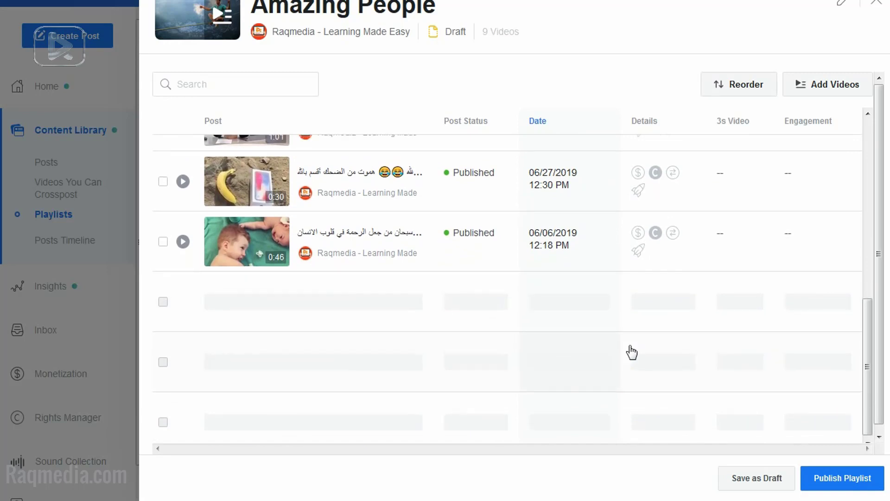
pyautogui.scroll(10, 630, 345)
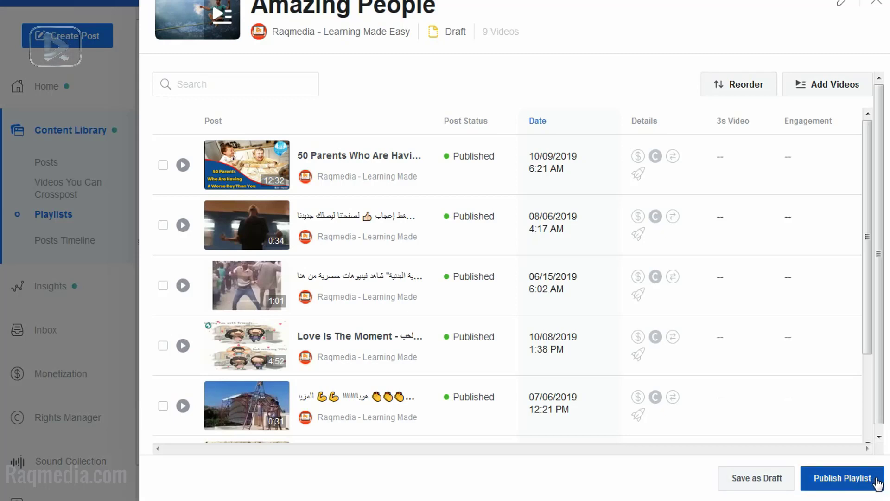
pyautogui.click(832, 488)
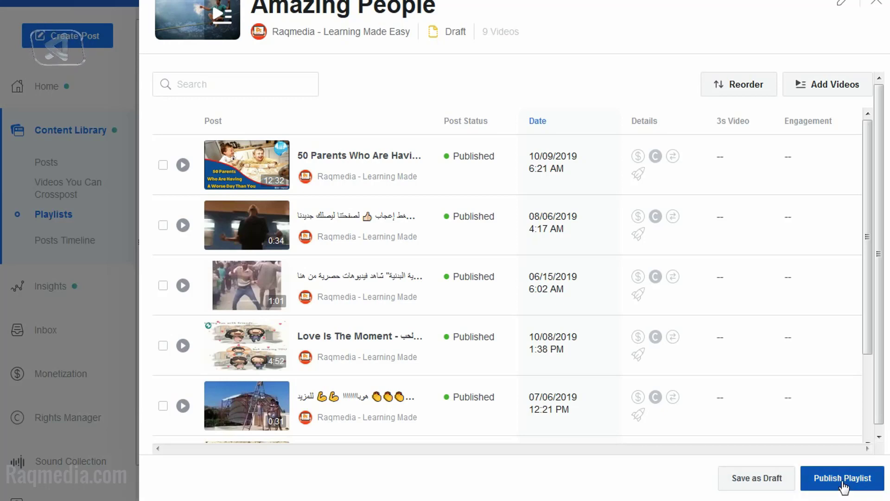
pyautogui.click(842, 486)
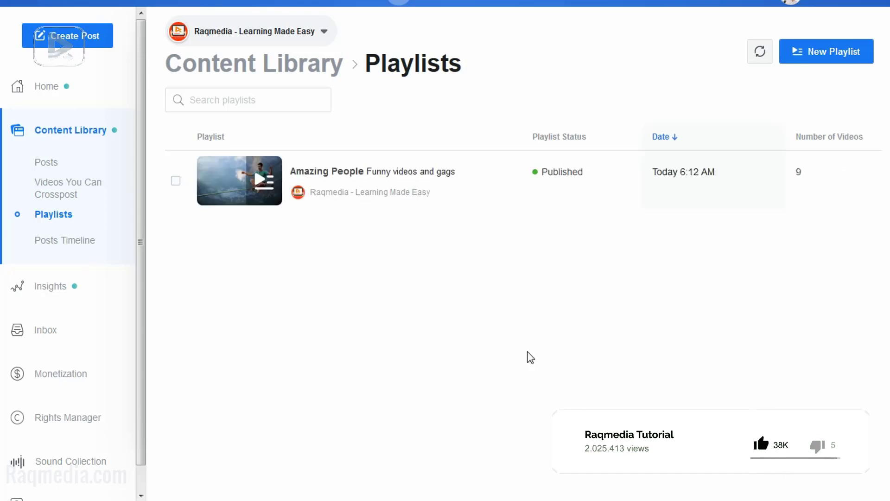
# - Switch to the Facebook page's Videos section and browse through the videos in the Amazing People playlist
pyautogui.moveTo(270, 193)
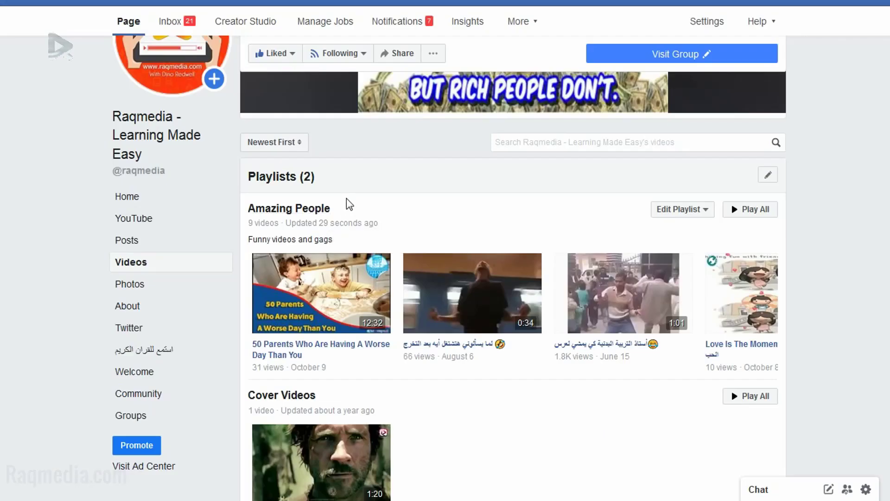
pyautogui.scroll(-1, 327, 224)
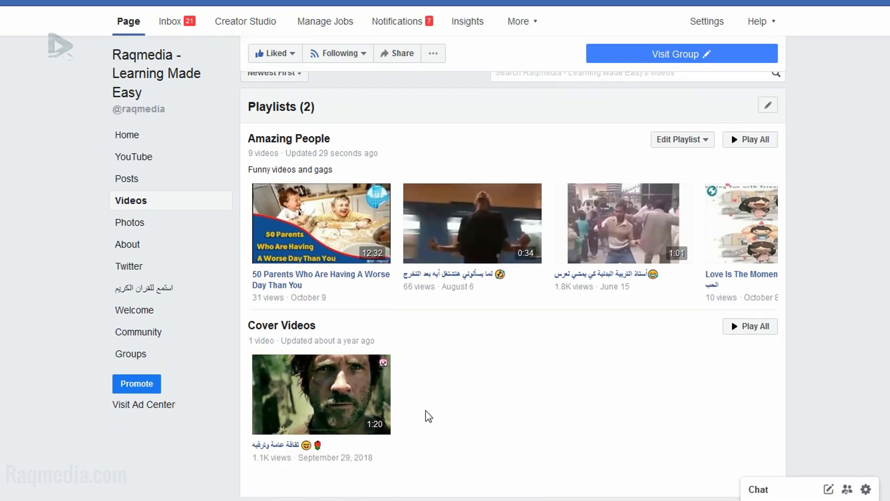
pyautogui.scroll(3, 445, 422)
pyautogui.hscroll(1, 765, 387)
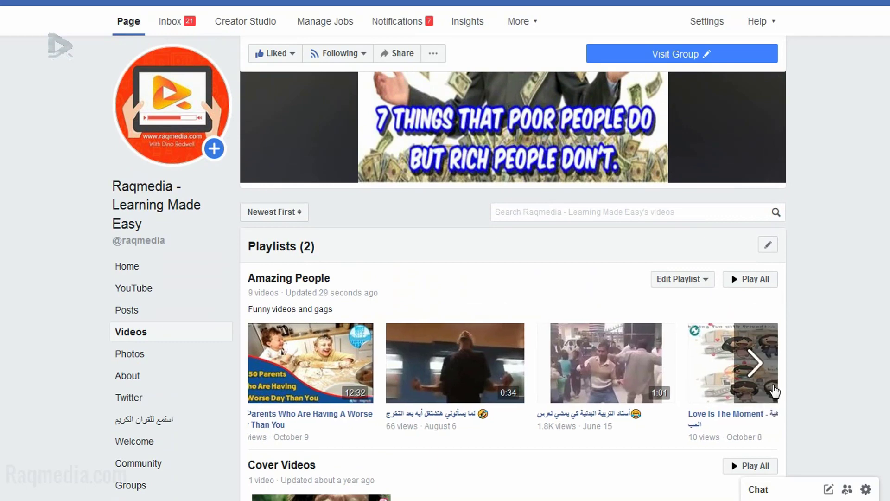
pyautogui.click(769, 370)
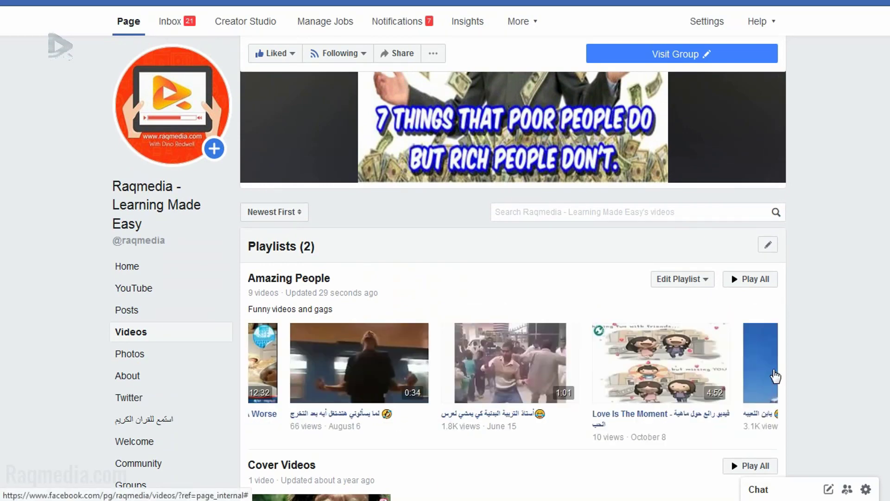
pyautogui.click(259, 364)
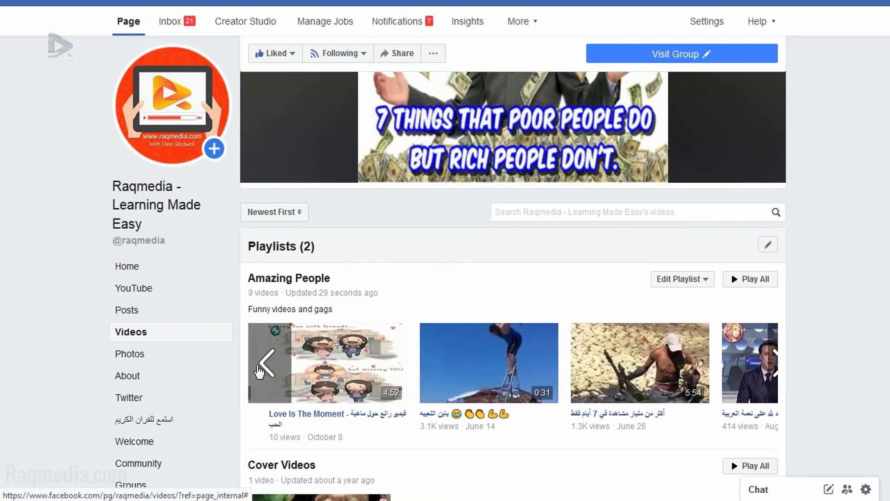
pyautogui.scroll(-1, 463, 401)
pyautogui.scroll(-3, 463, 402)
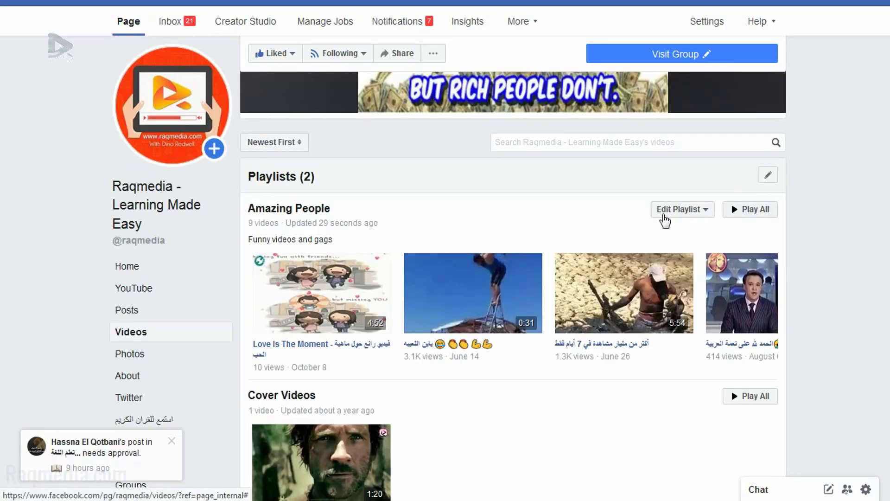
# - Play all of the Amazing People playlist to check its Up Next queue, and return to the page's Videos section
pyautogui.click(748, 210)
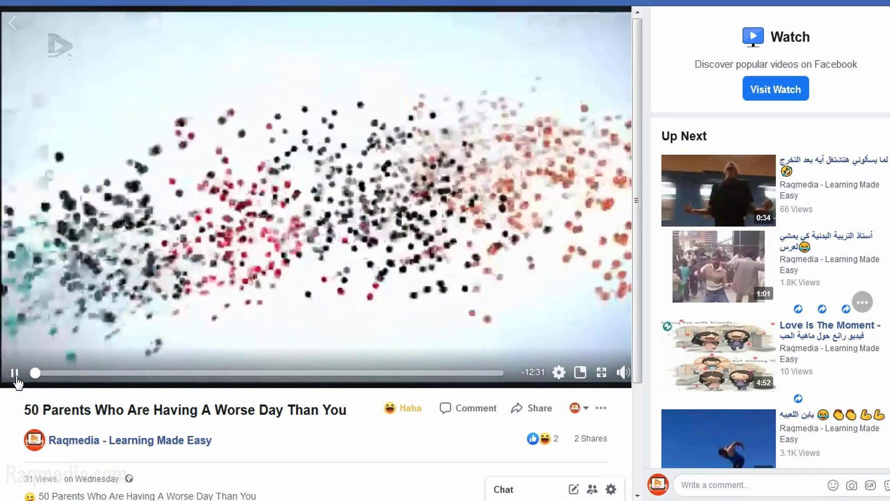
pyautogui.click(15, 374)
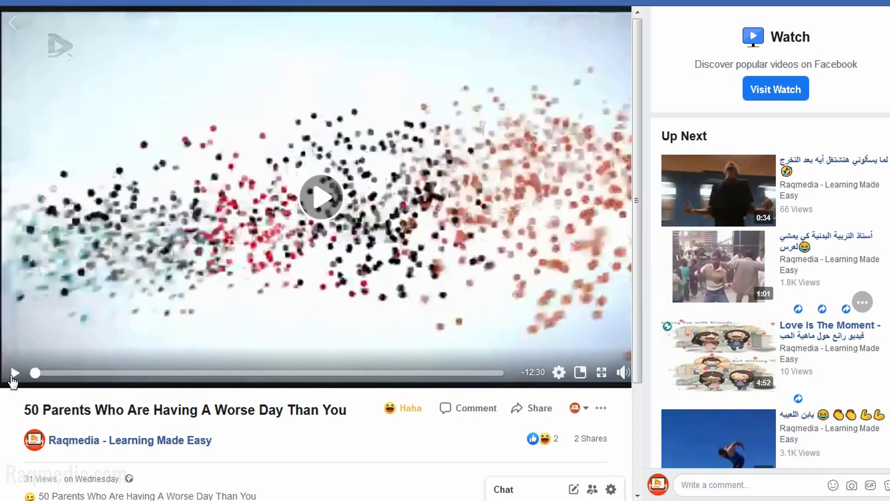
pyautogui.click(14, 373)
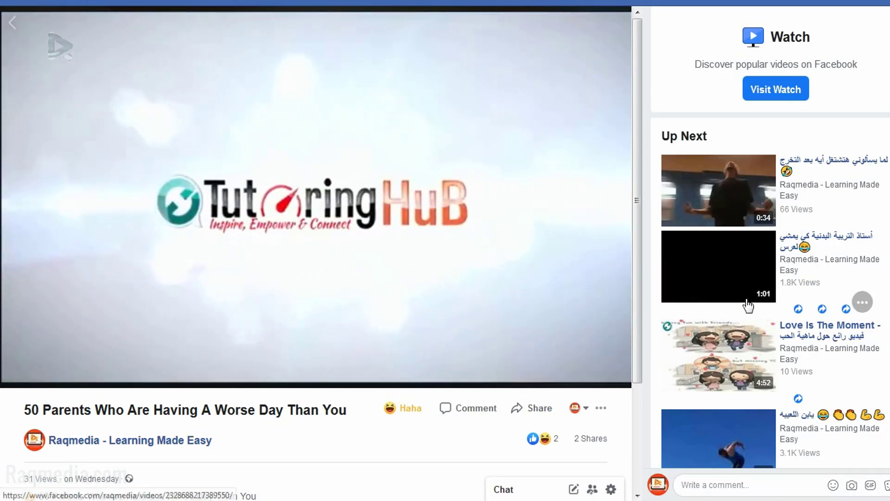
pyautogui.scroll(-6, 748, 305)
pyautogui.scroll(7, 747, 305)
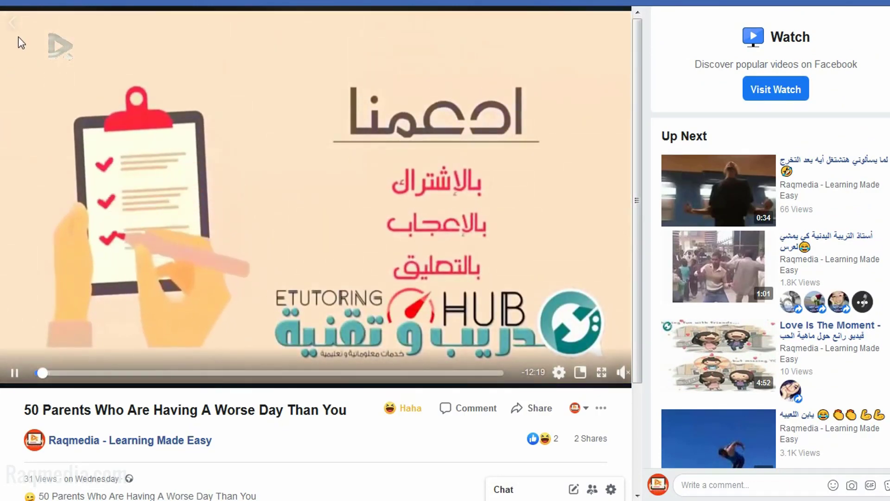
pyautogui.click(19, 37)
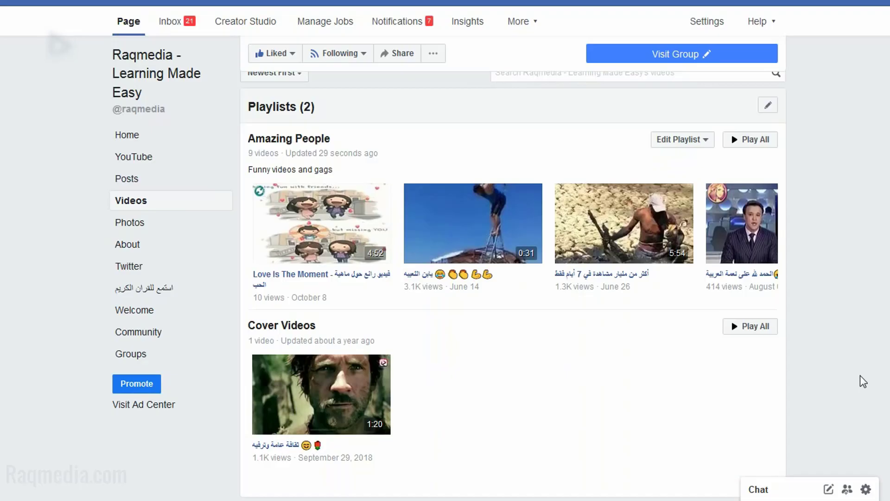